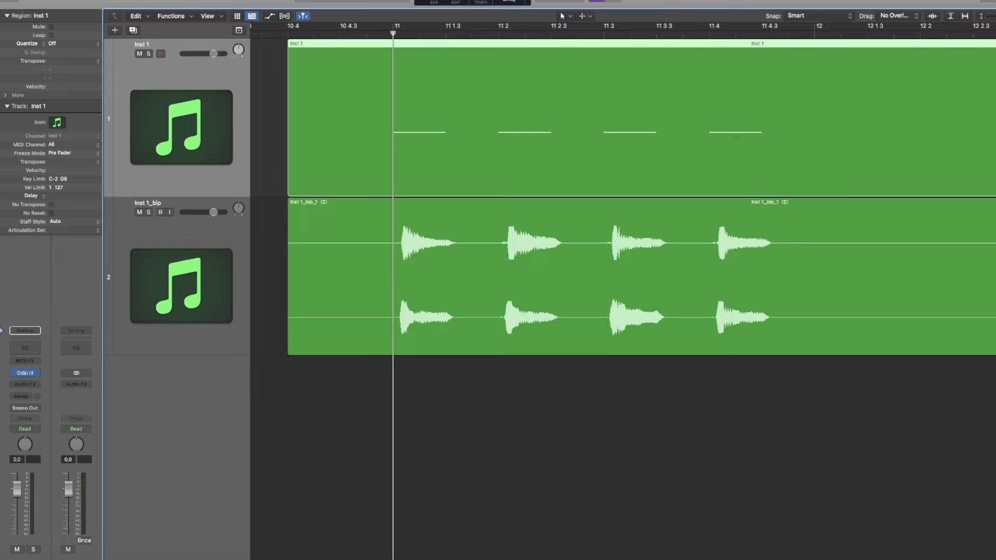
Compare the start of the Inst 1 MIDI notes with the onsets of the bounced audio around bar 11.
key(super+Right)
key(super+Right)
key(super+Right)
key(super+Right)
key(super+Right)
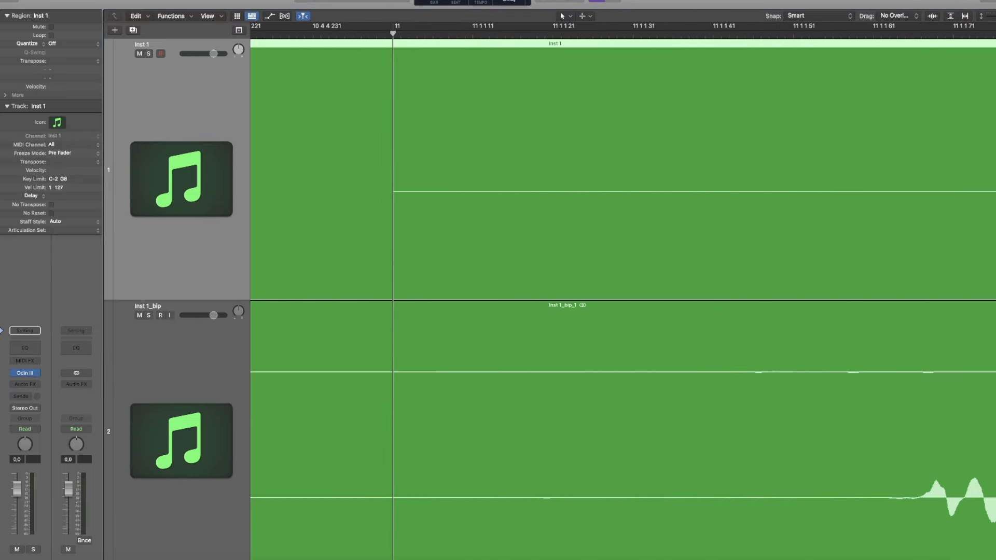
key(super+Left)
key(super+Left)
key(super+Left)
key(super+Left)
key(super+Up)
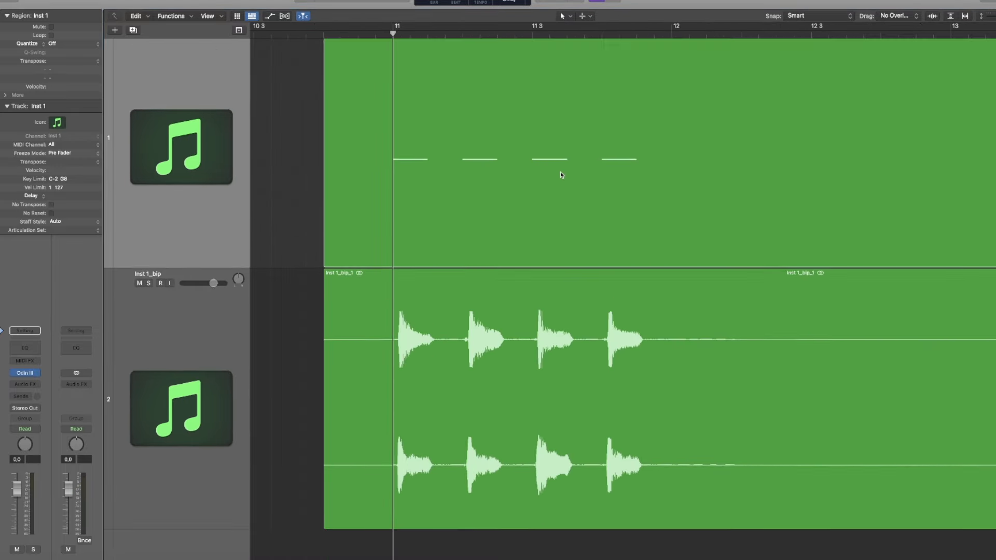
Select the Inst 1_bip track, clear the region selection and examine the gap before the first note's audio onset.
click(190, 355)
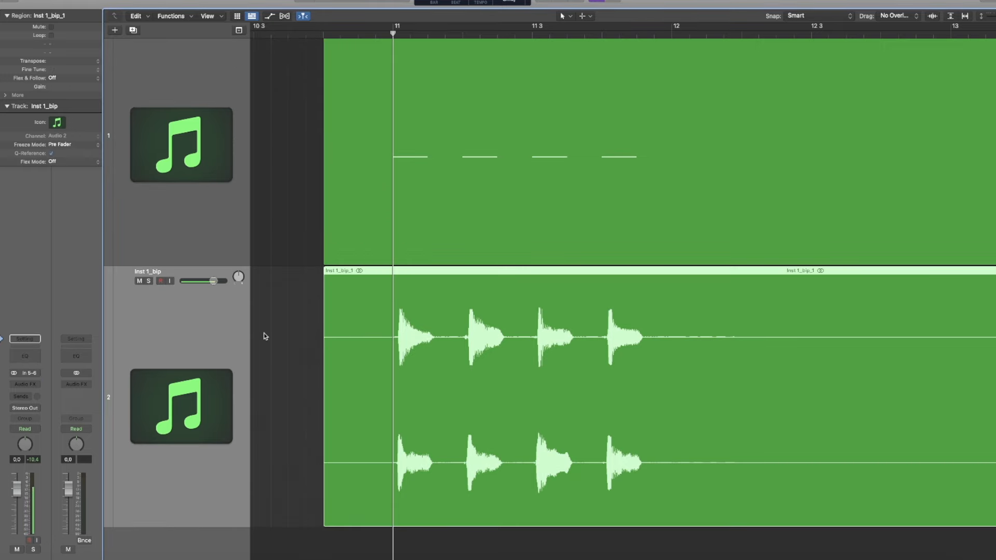
click(275, 333)
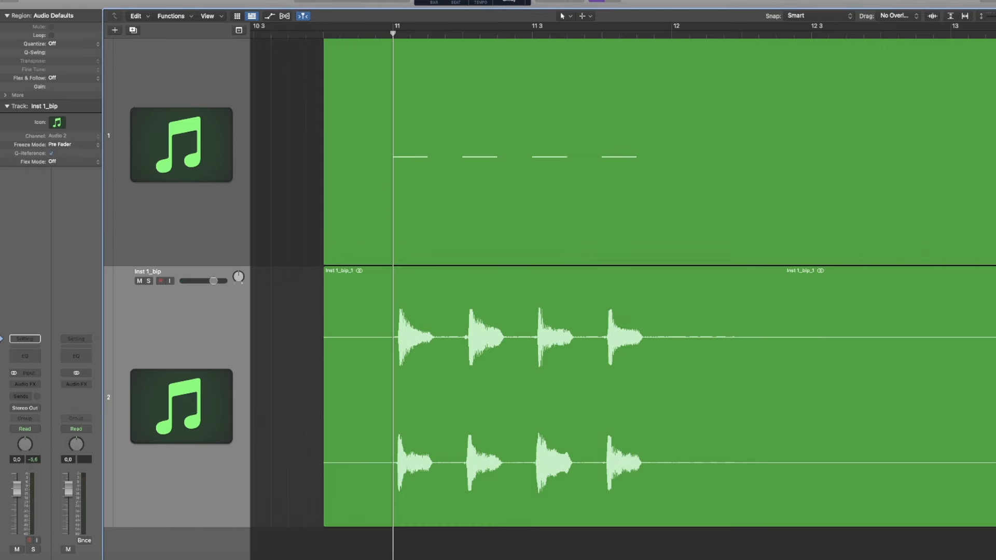
key(super+Right)
key(super+Right)
key(super+Right)
key(super+Right)
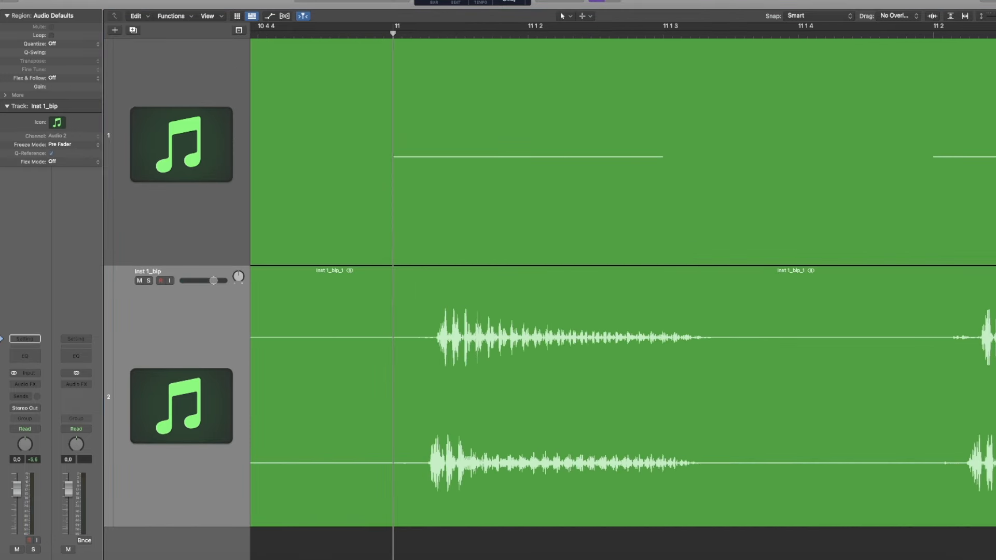
key(super+Left)
key(super+Left)
key(super+Left)
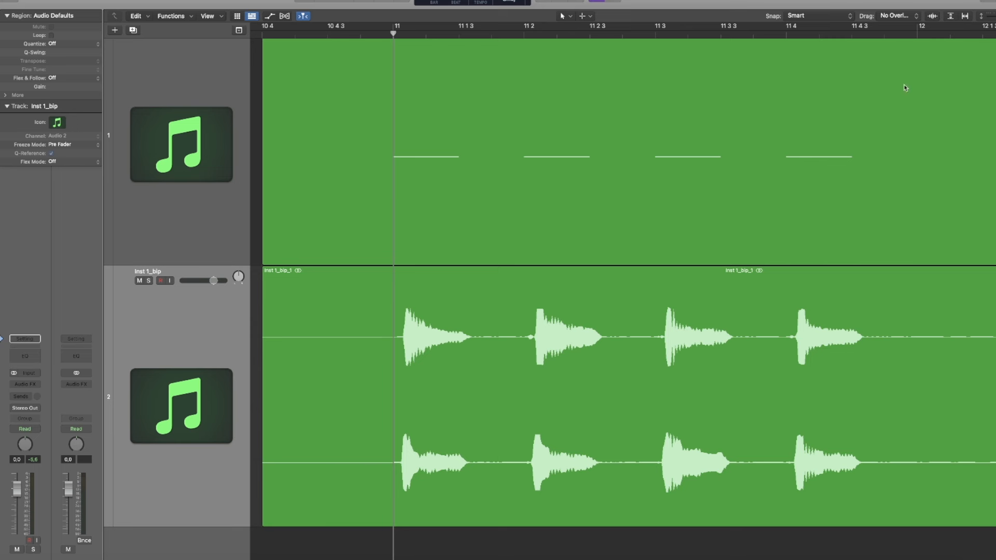
Turn on waveform zoom and inspect the quiet pick noise before the first note's attack, comparing it with the normal waveform display.
click(932, 18)
scroll(584, 348, down, 1)
key(super+Right)
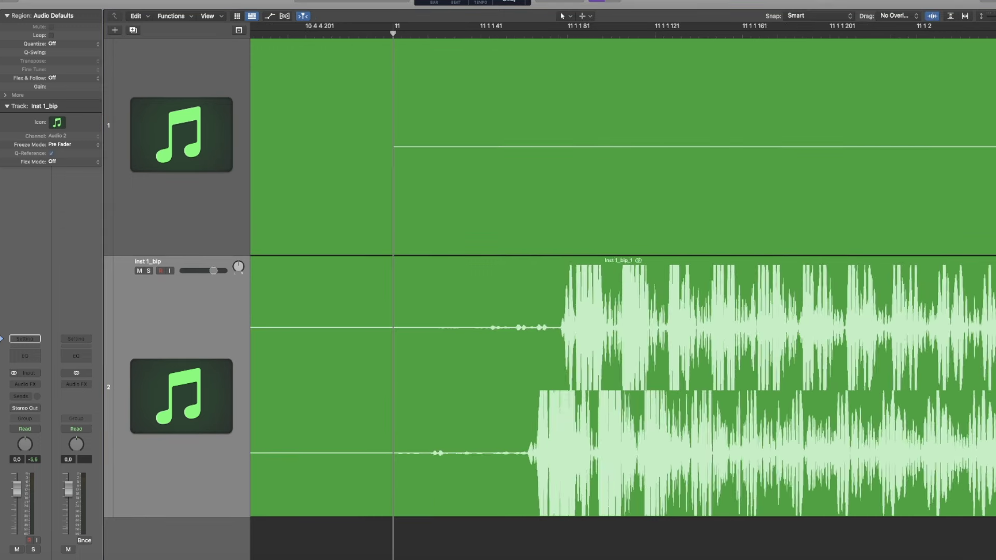
key(super+Right)
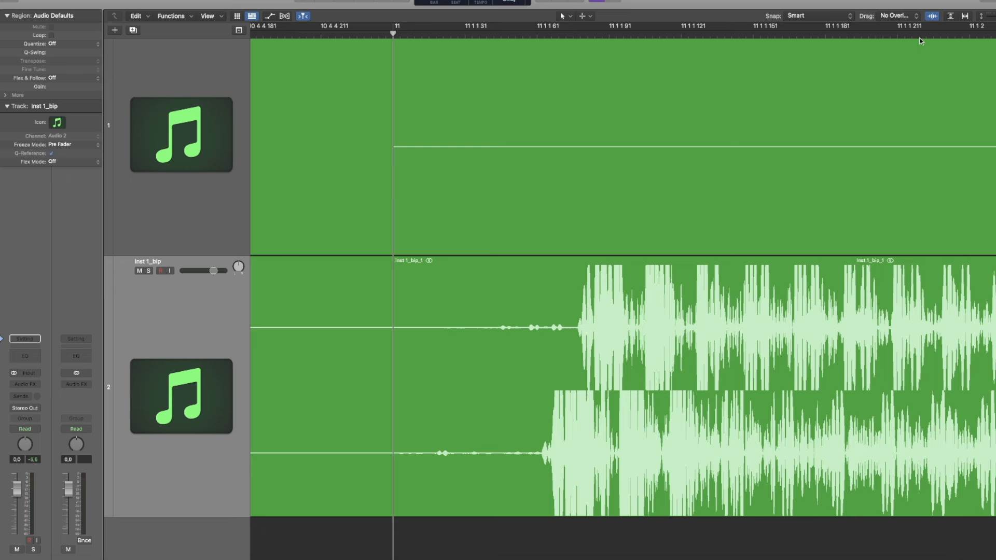
click(932, 15)
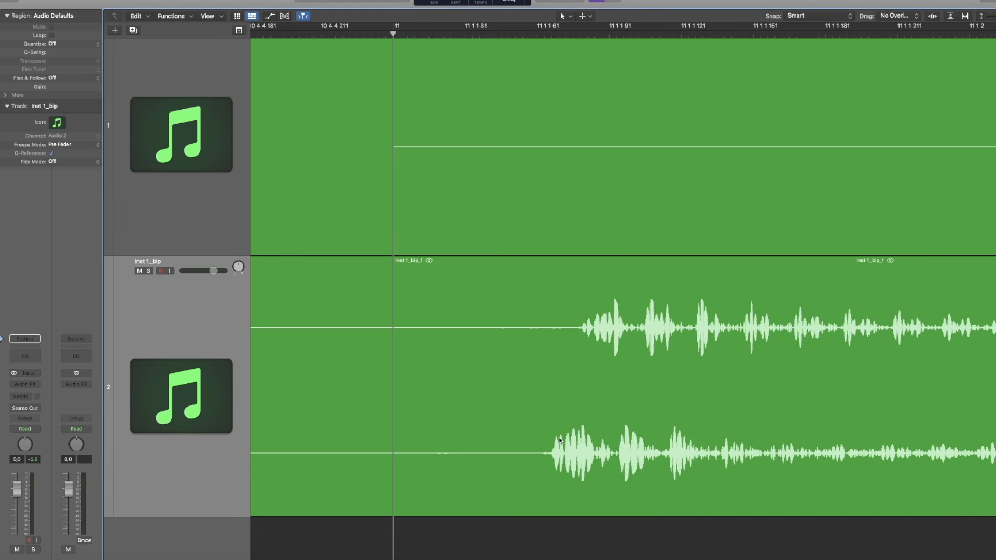
click(931, 17)
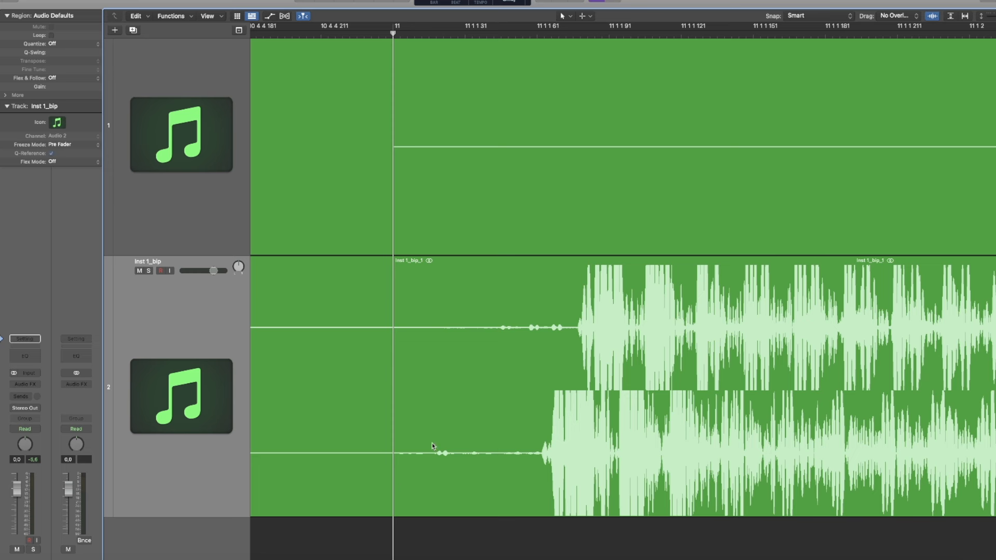
Examine the pick noise and attack of all four bounced notes against their MIDI notes in bar 11.
key(super+Left)
key(super+Left)
key(super+Left)
key(super+Left)
key(super+Left)
key(super+Left)
key(super+Left)
key(super+Left)
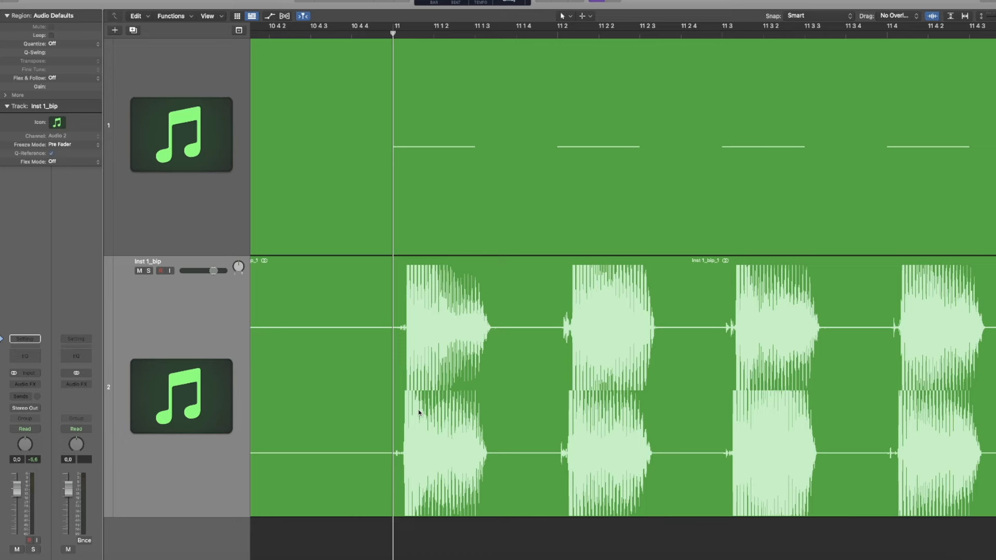
drag(432, 415, 433, 419)
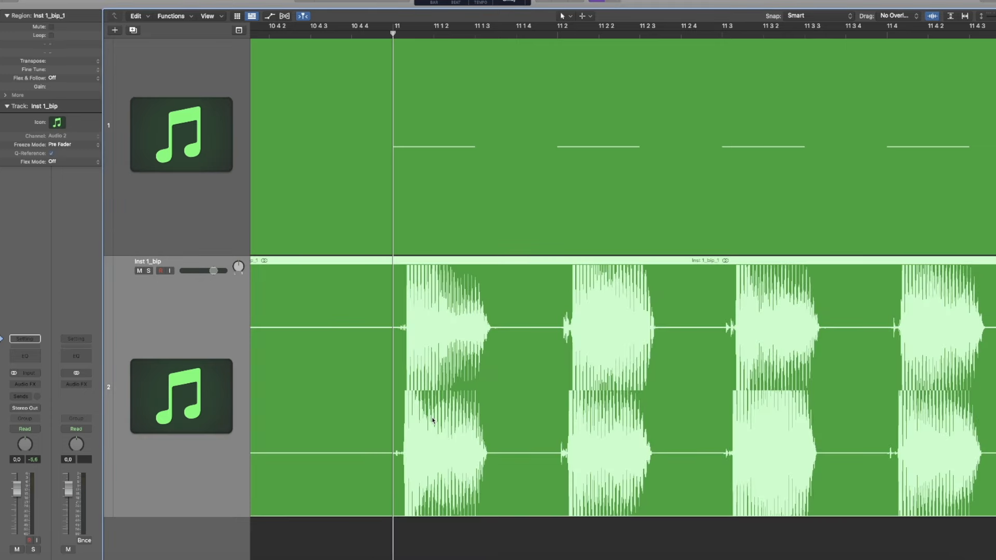
scroll(439, 422, up, 3)
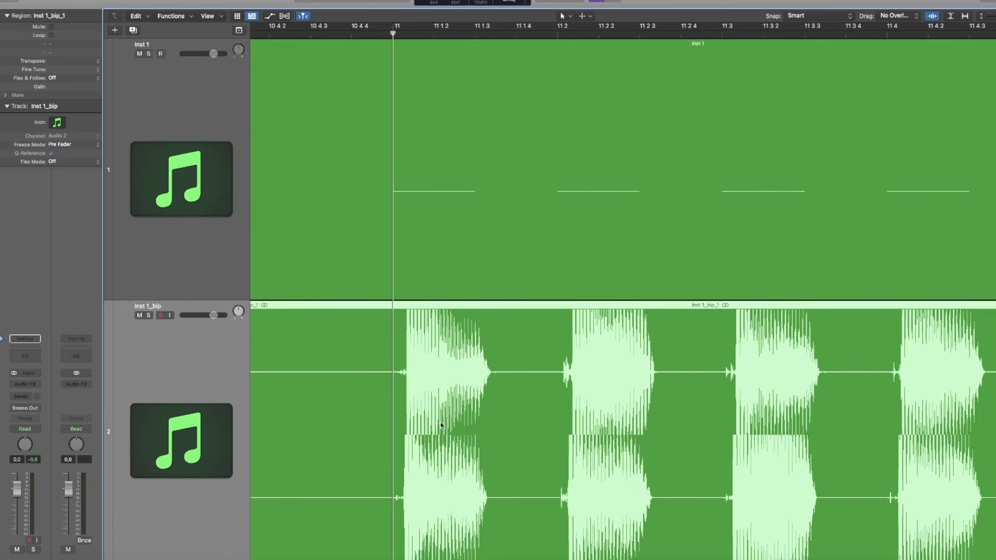
Turn on the pick attack Enforce option in the advanced settings of Inst 1's Odin III plug-in, closing the plug-in when done.
click(179, 259)
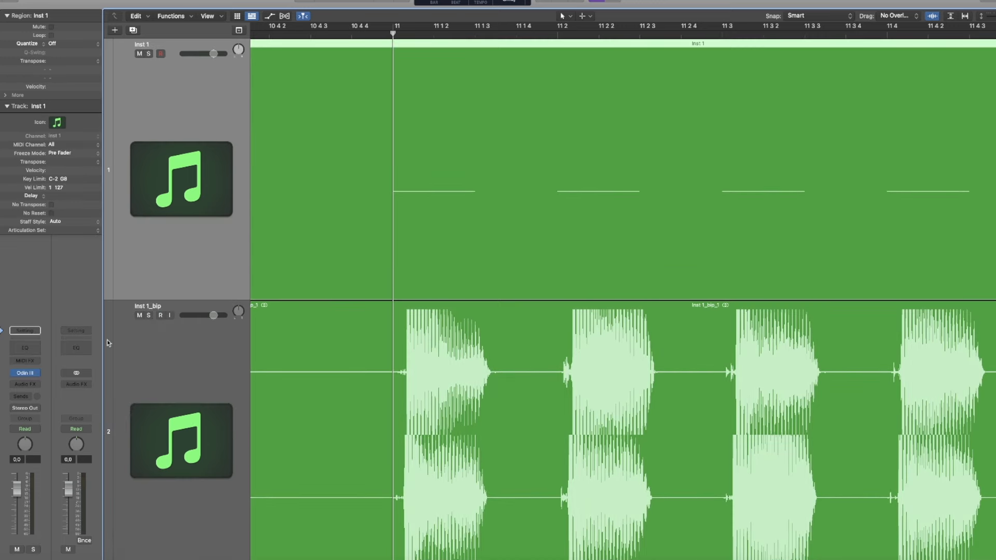
click(29, 374)
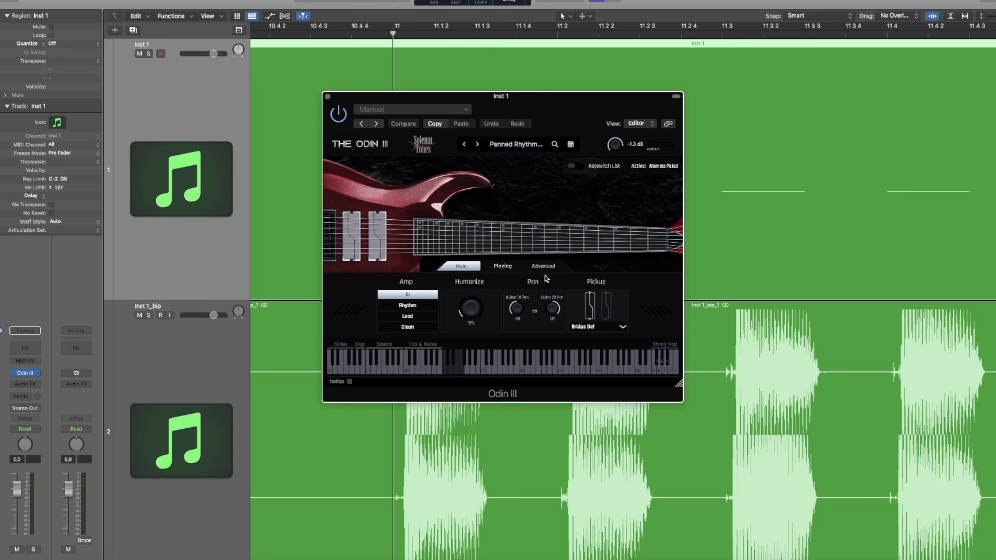
click(543, 267)
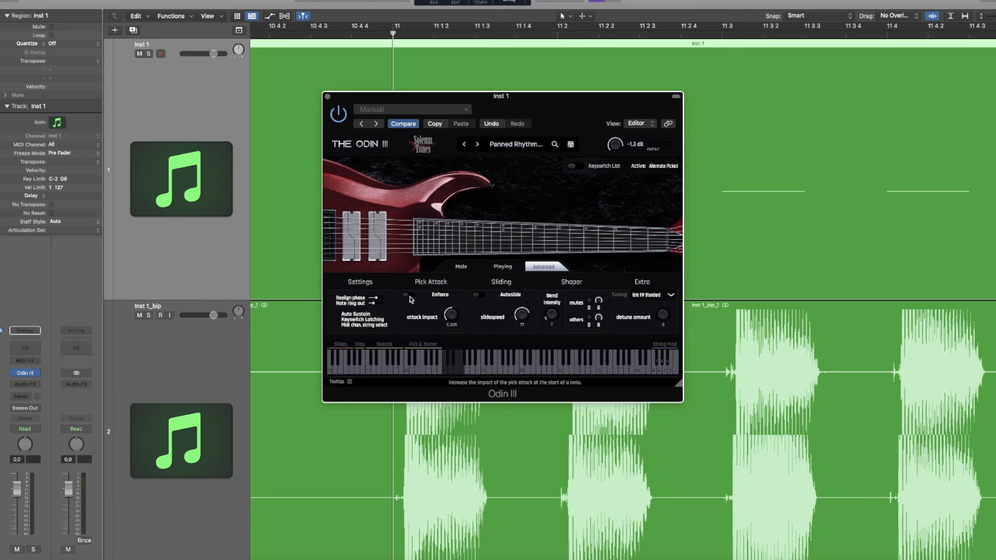
click(410, 296)
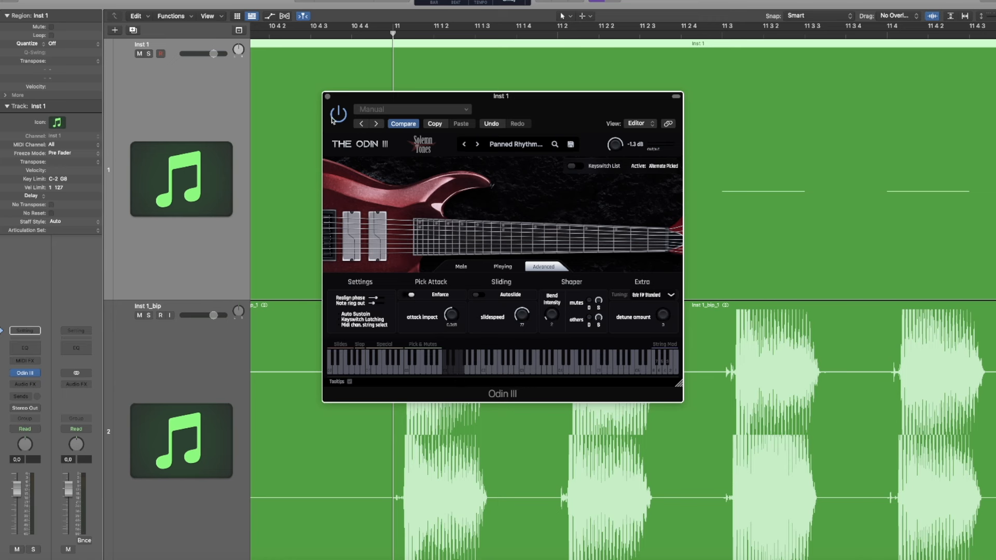
click(328, 98)
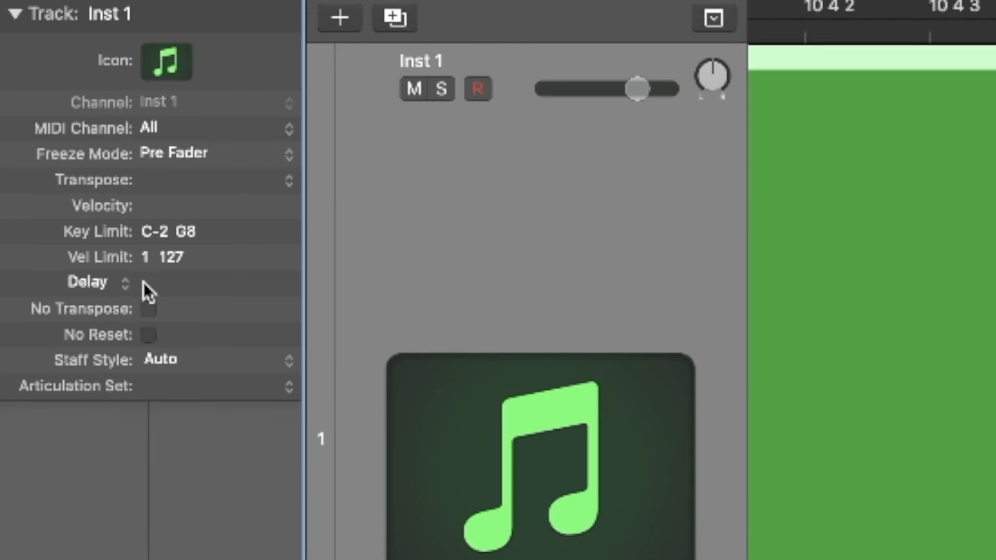
Set the Inst 1 track's delay to -20 ms.
click(191, 284)
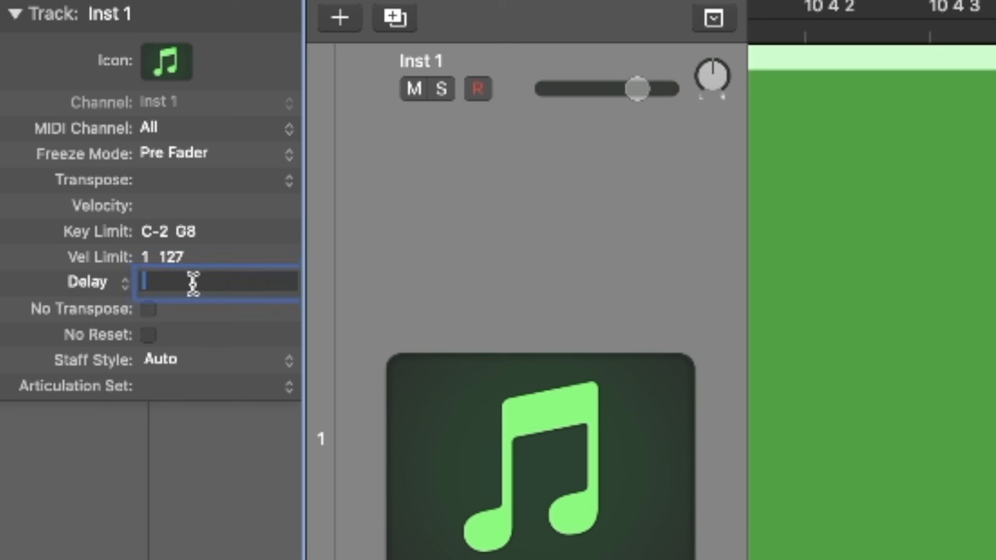
text(-20)
key(Return)
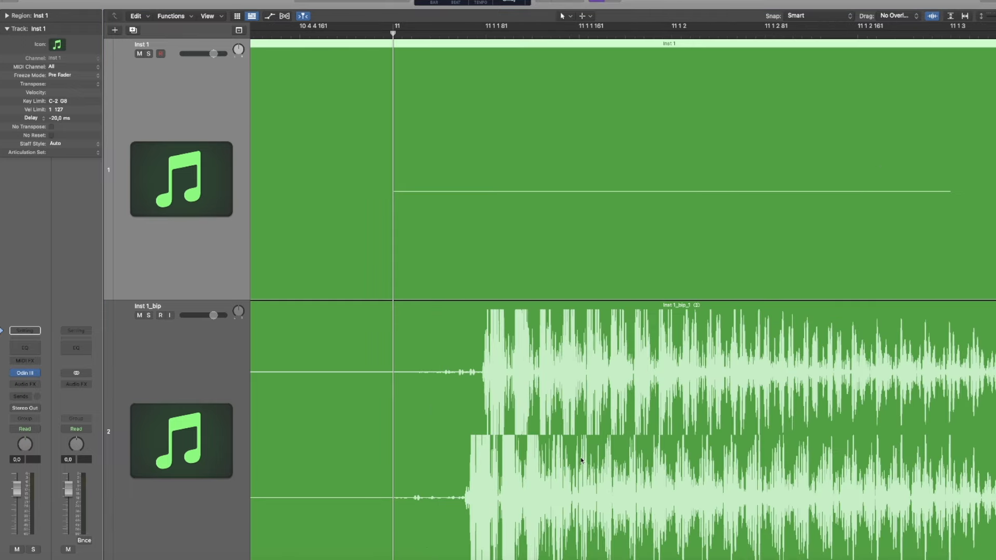
Bounce the Inst 1 MIDI region in place to a new track, muting the source and leaving normalization off.
scroll(364, 246, down, 10)
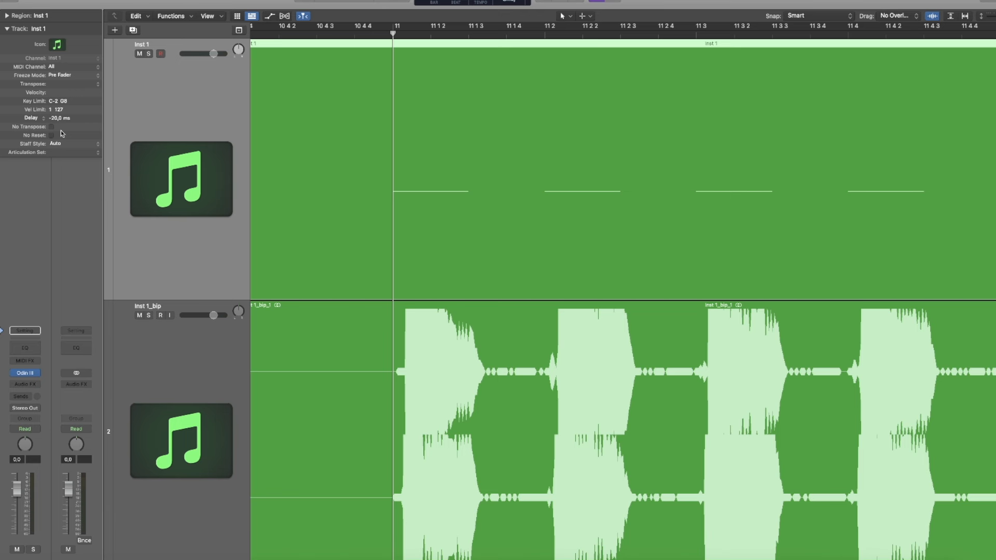
right_click(424, 223)
click(455, 236)
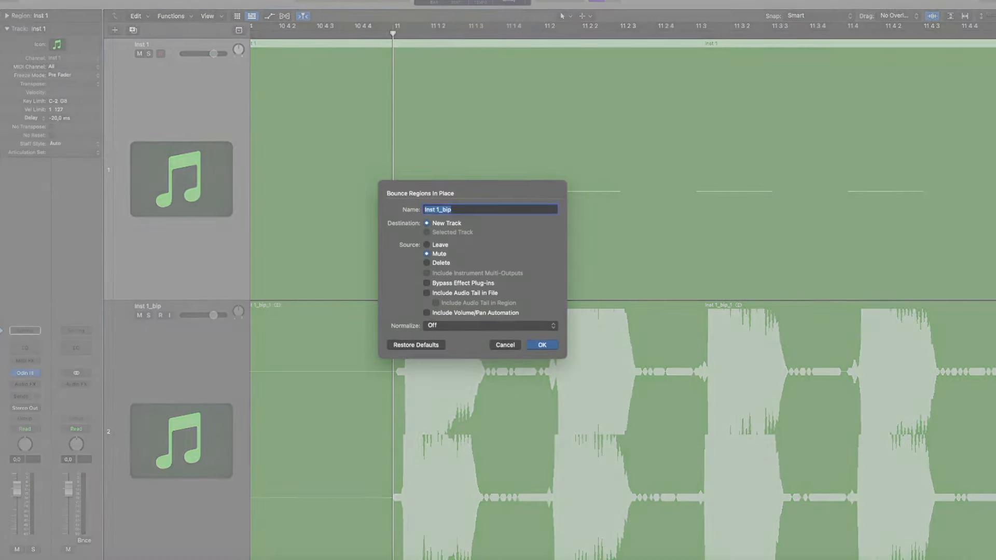
click(538, 345)
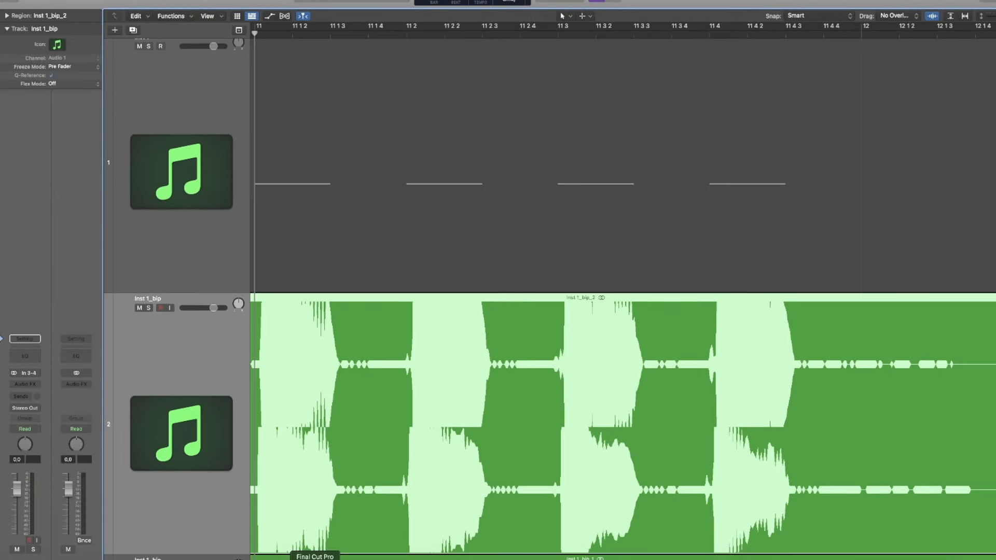
Compare the new bounce's pick noise and attack with the earlier bounce around the bar 11 grid line.
scroll(518, 511, left, 3)
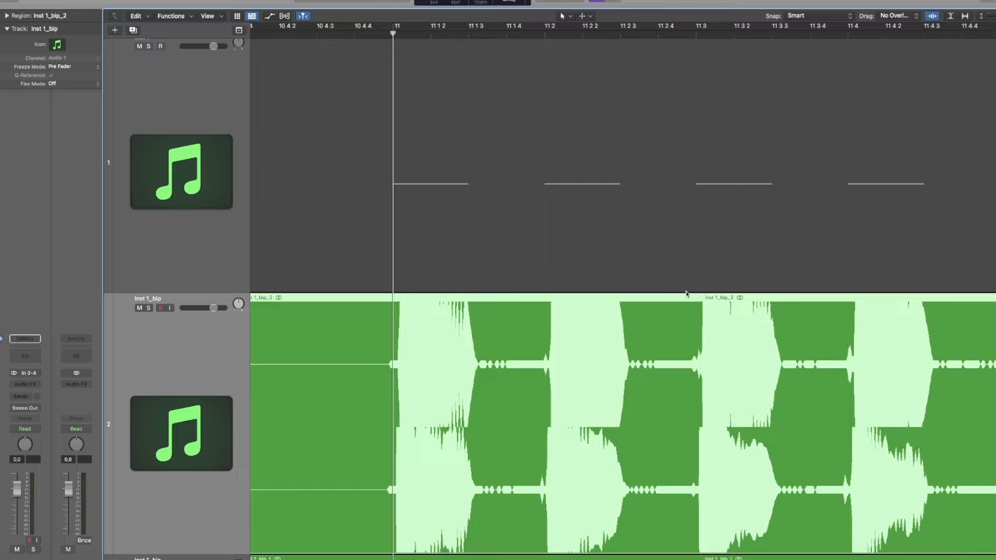
scroll(685, 294, down, 5)
key(super+Right)
key(super+Right)
key(super+Right)
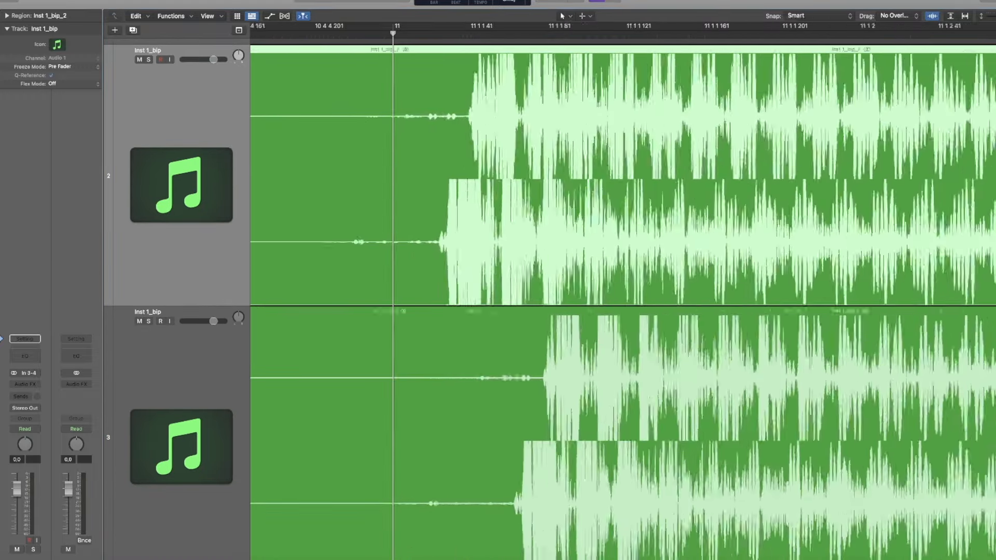
drag(449, 27, 514, 33)
click(481, 26)
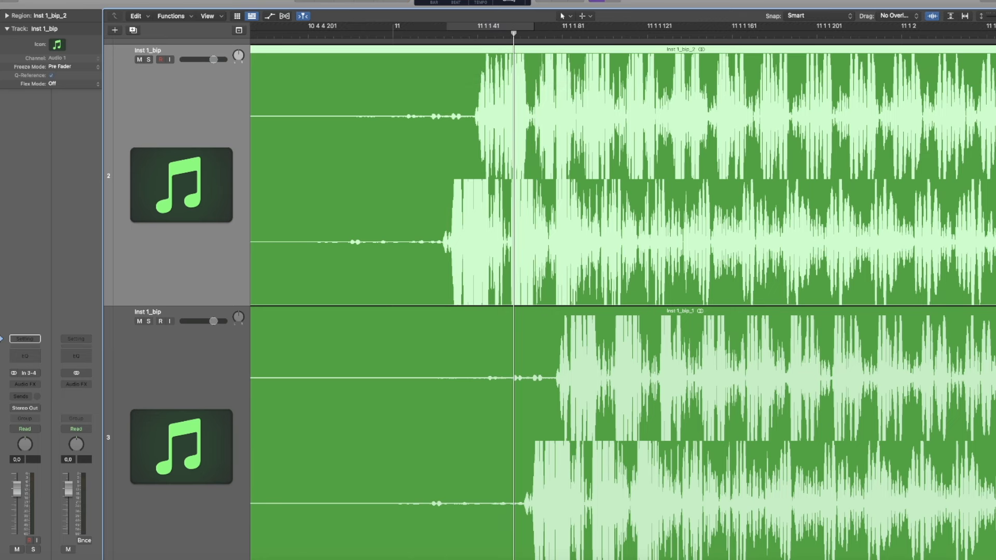
scroll(367, 201, up, 3)
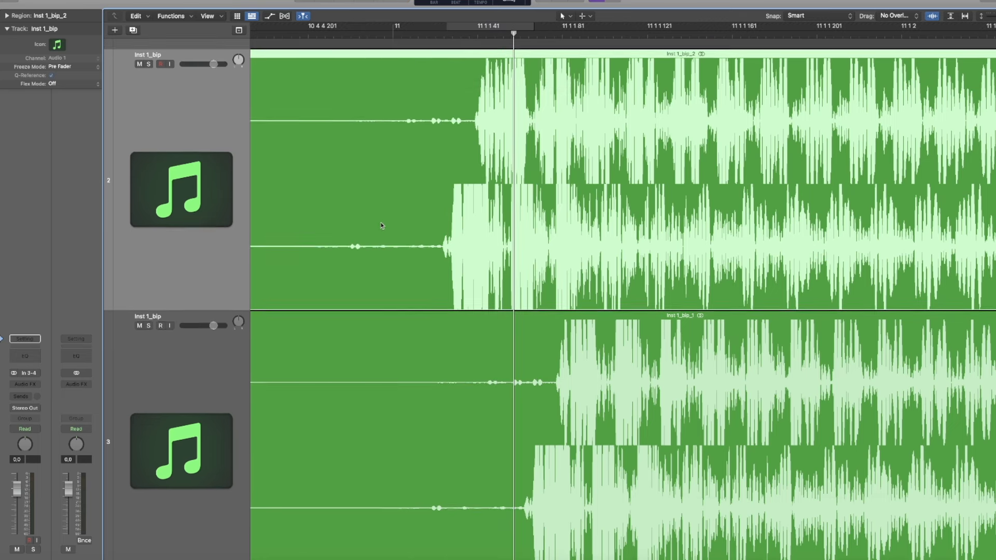
key(comma)
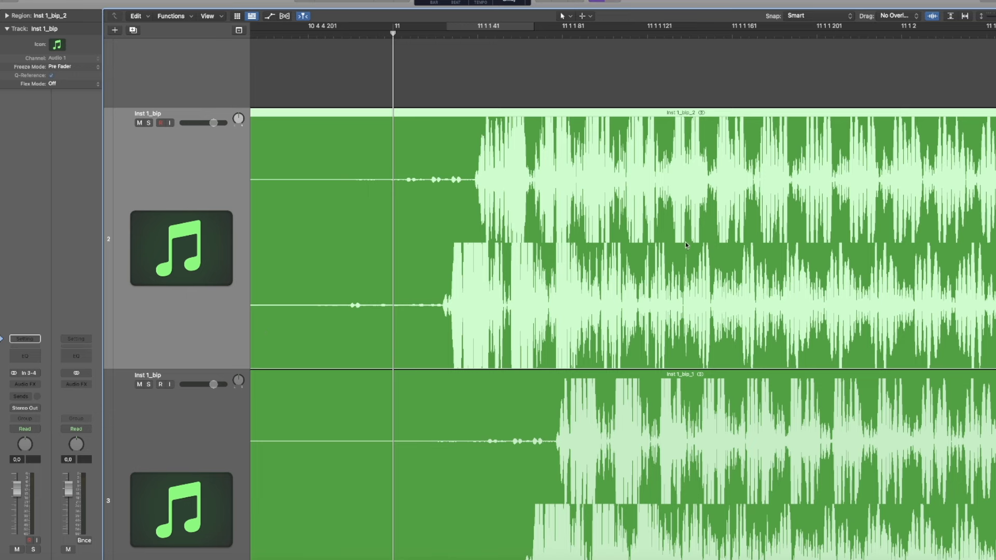
key(z)
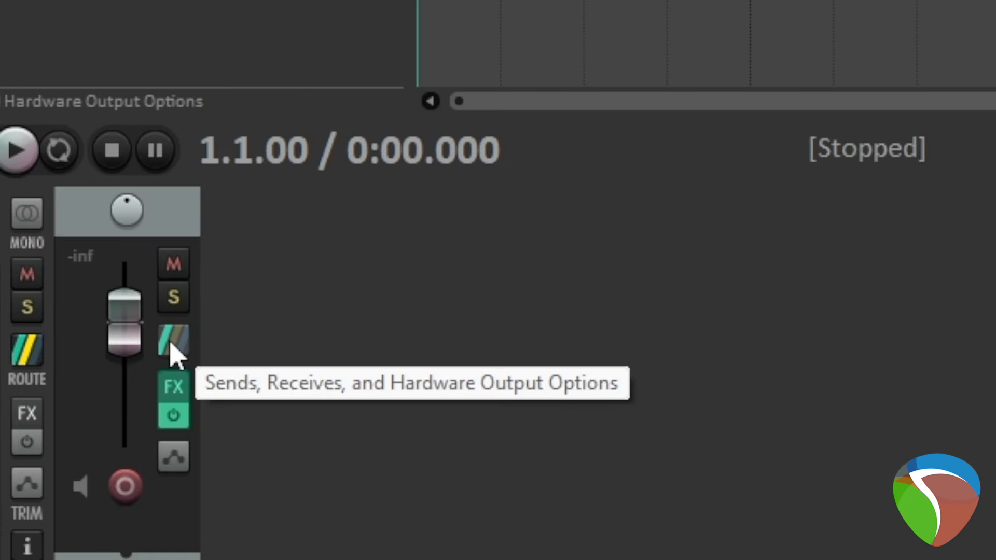
In REAPER, enable the media playback offset in milliseconds in track 1's routing and clear the offset value.
click(172, 346)
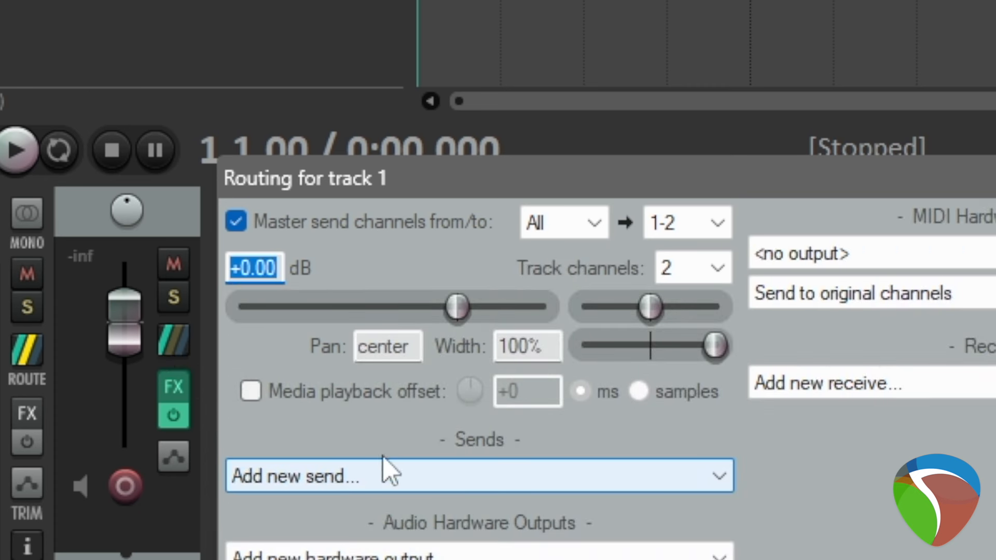
click(259, 394)
click(547, 390)
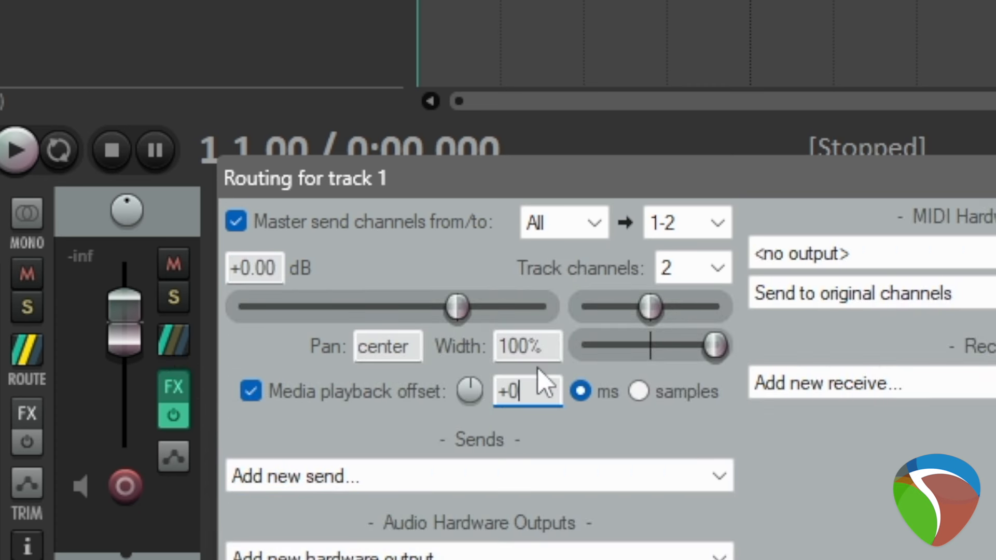
key(BackSpace)
key(BackSpace)
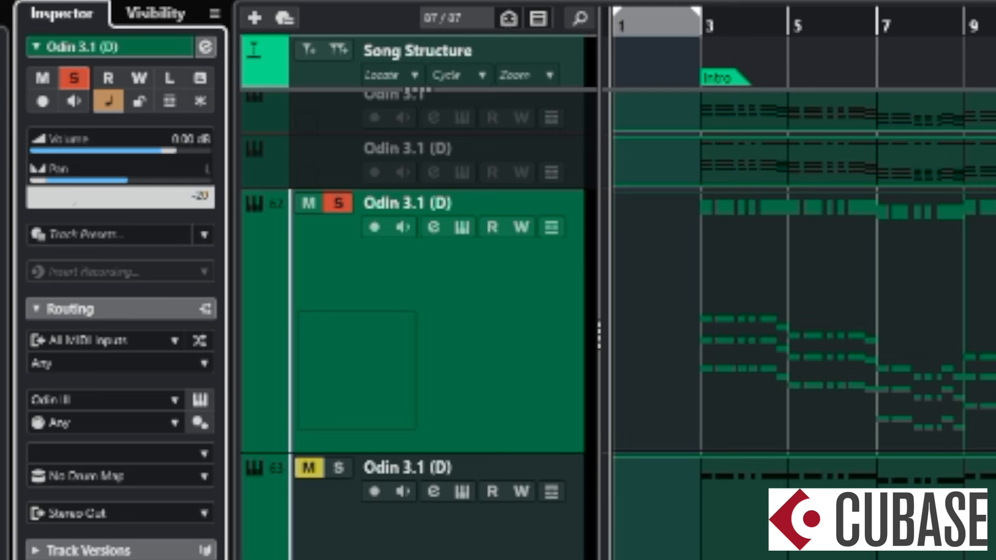
In Cubase, set the track delay of the soloed Odin 3.1 (D) track to -20.
key(Return)
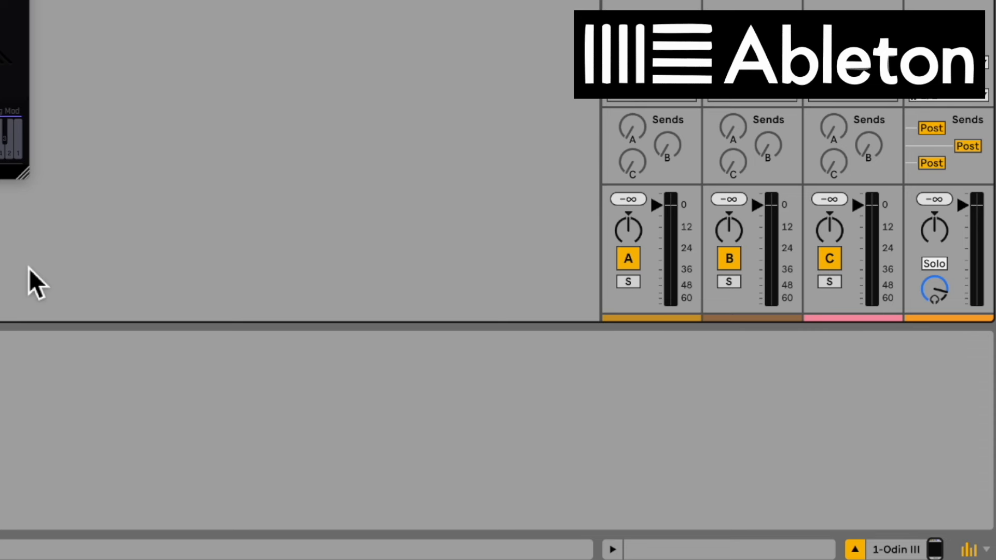
In Ableton Live, show the mixer's track delay controls and adjust the Odin III track's delay in milliseconds.
click(990, 550)
click(920, 475)
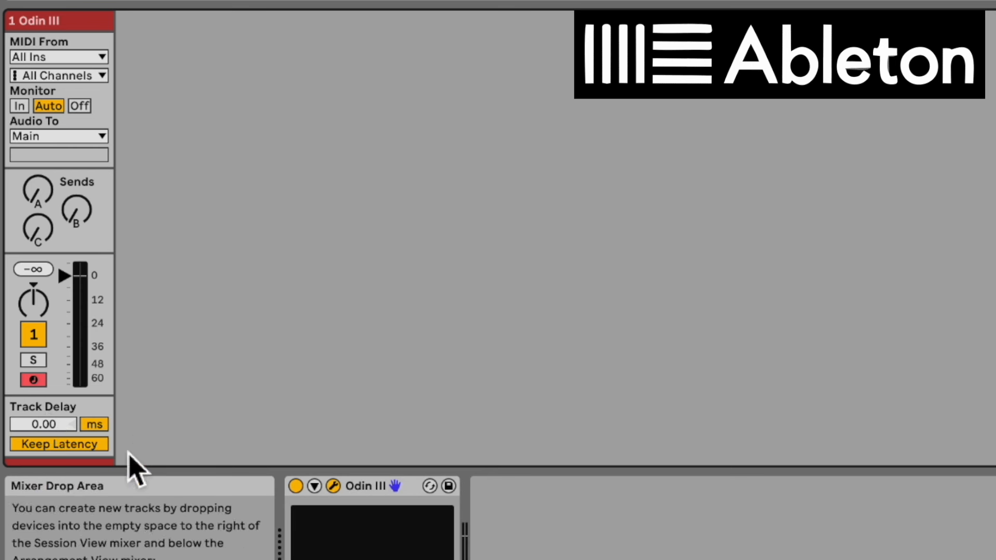
click(64, 425)
drag(63, 425, 67, 438)
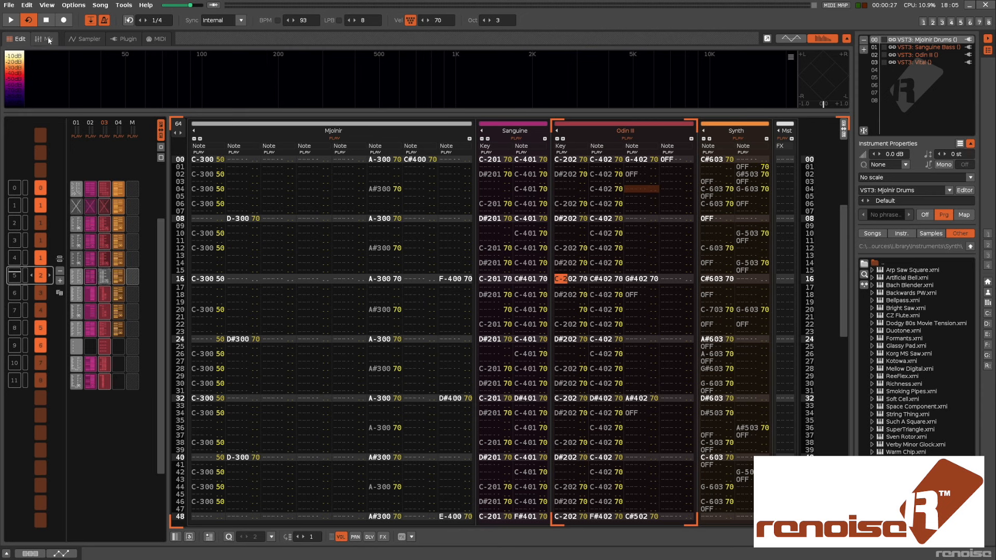
In Renoise, show the mixer and adjust the Odin II track's delay in milliseconds.
click(48, 39)
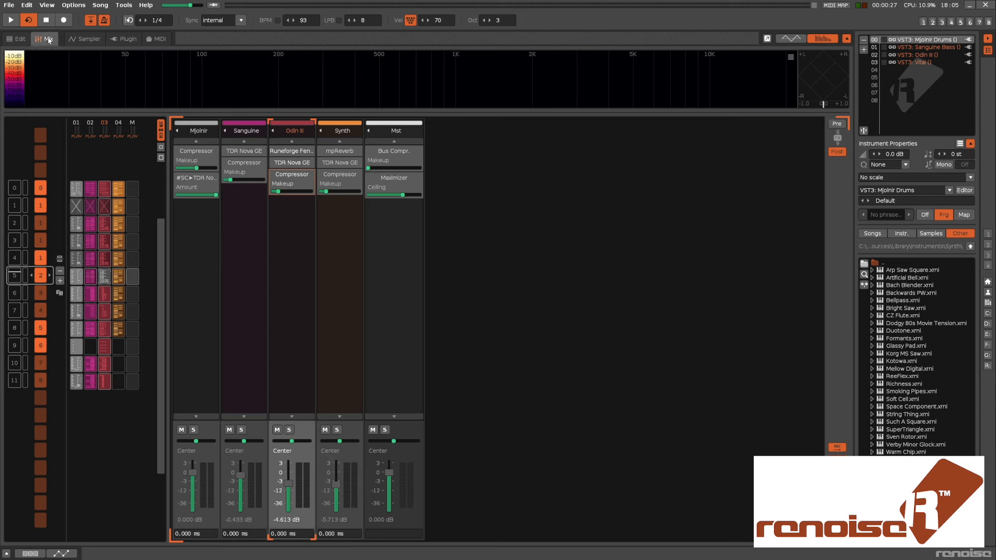
drag(299, 534, 298, 551)
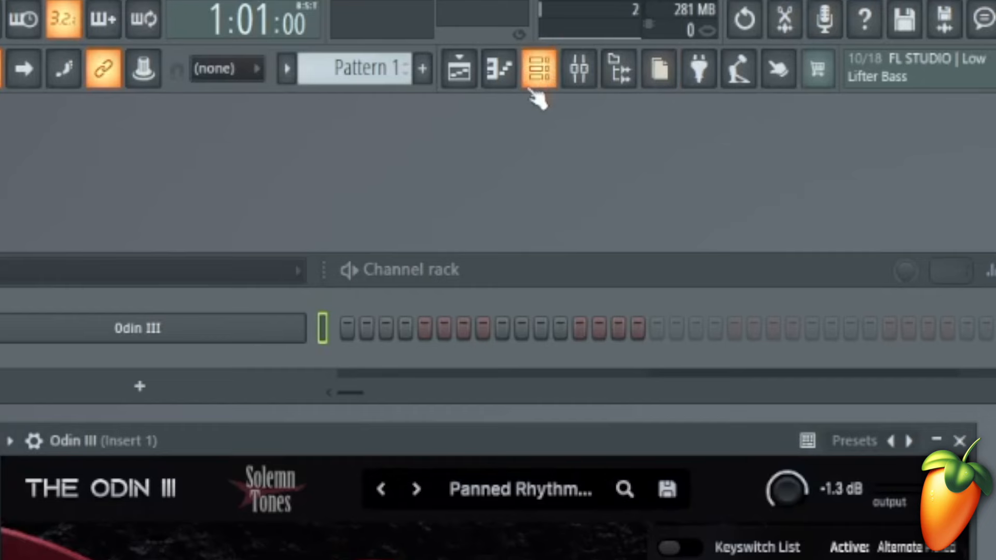
In FL Studio, show the mixer and set the Odin III insert's track delay to -20 ms.
click(579, 68)
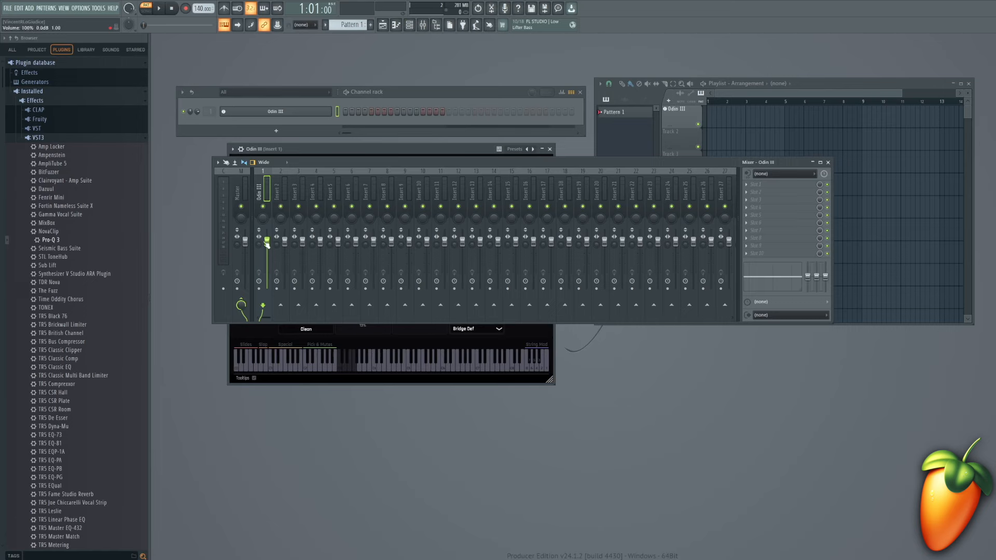
click(259, 281)
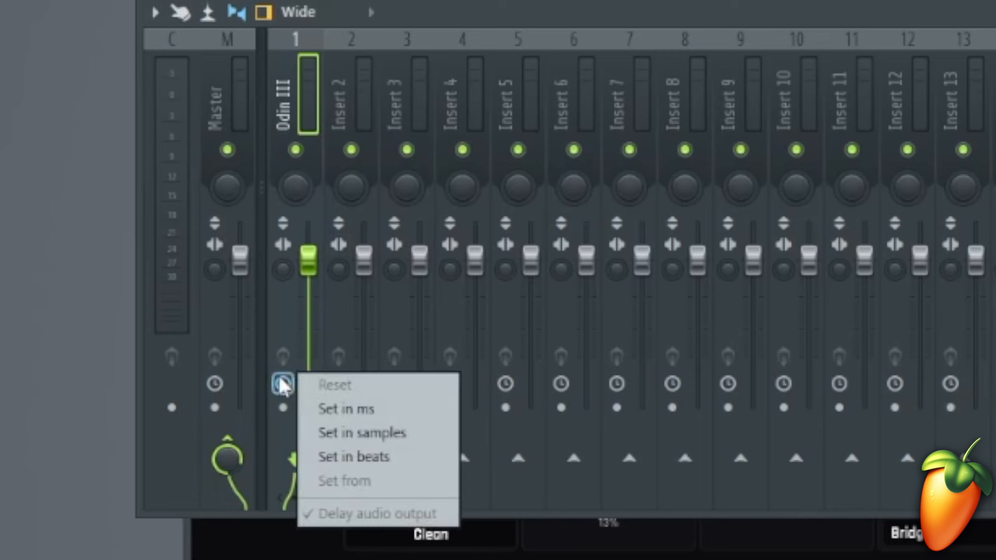
click(345, 409)
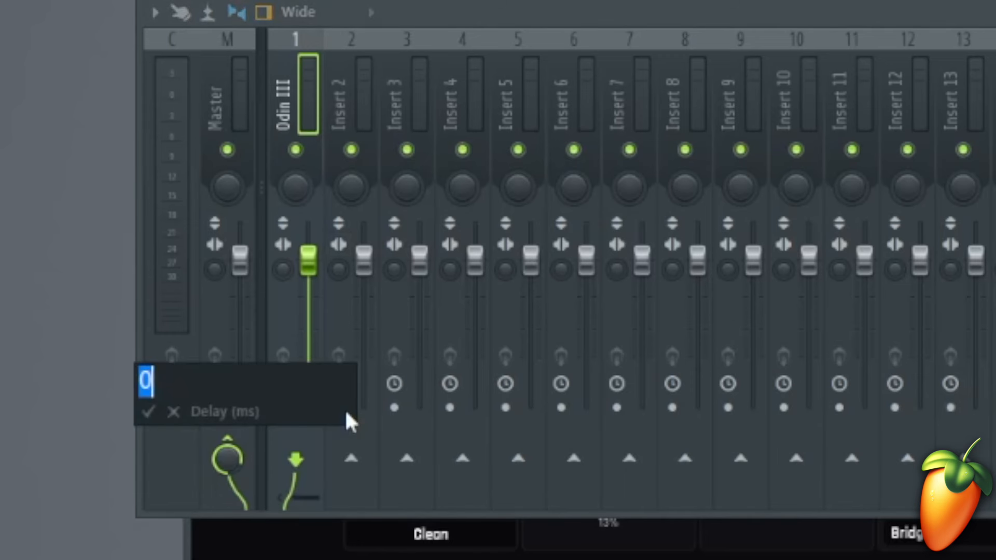
text(-20)
key(Return)
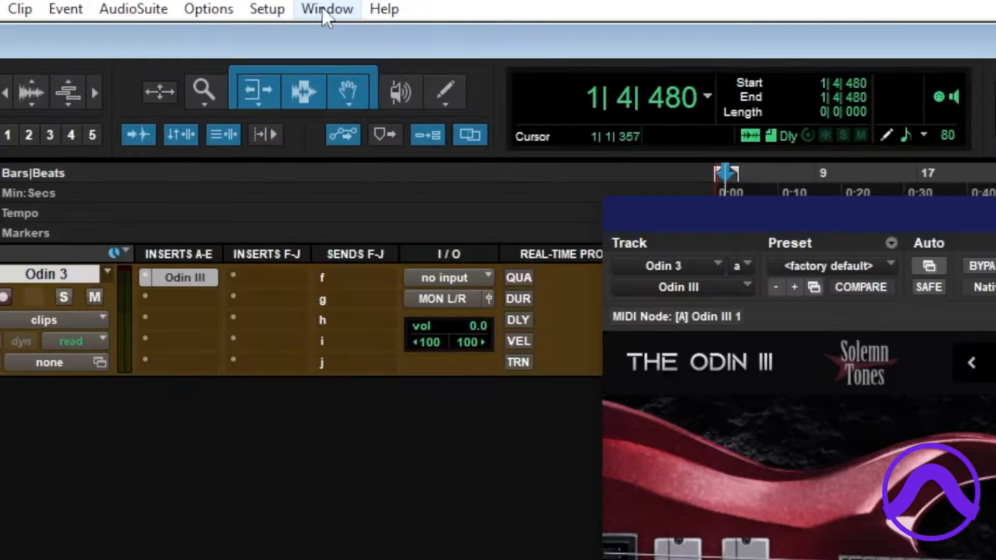
In Pro Tools, show the Mix window and set the Odin 3 track's delay compensation offset to -20.
click(237, 6)
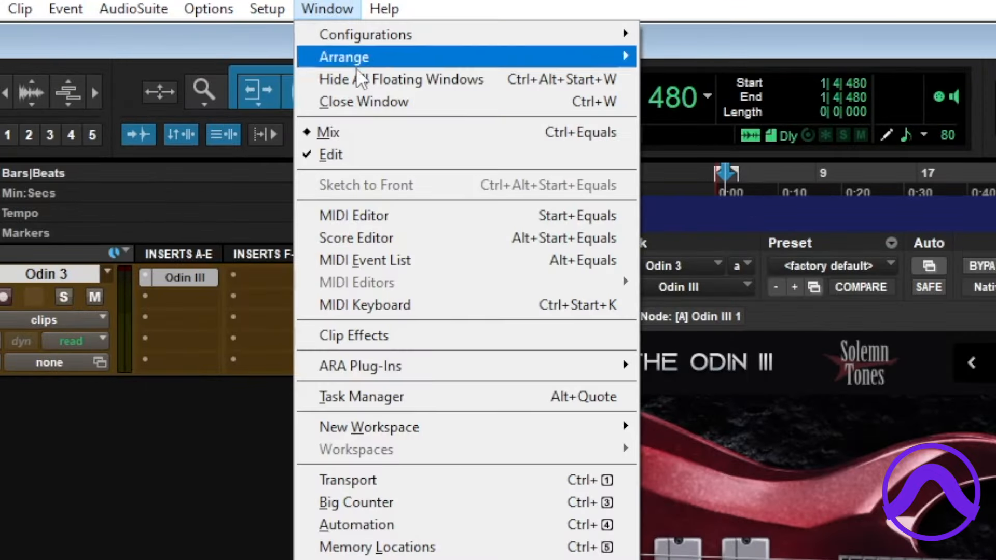
click(381, 139)
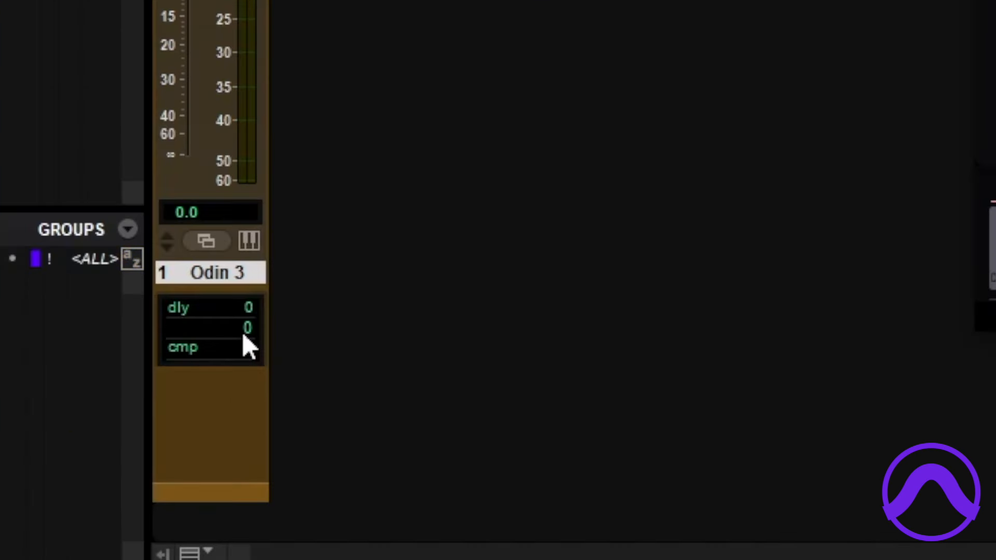
click(96, 479)
text(-20)
key(Return)
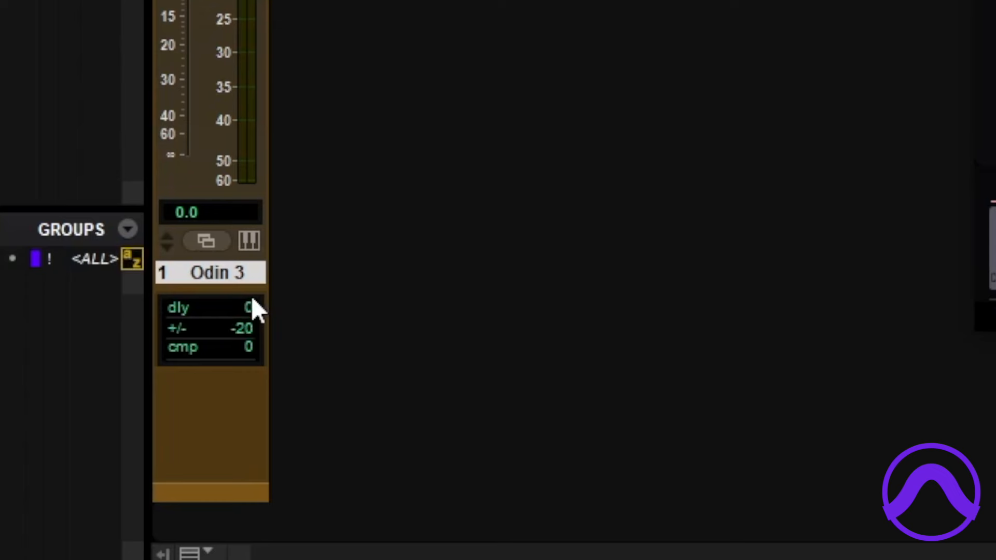